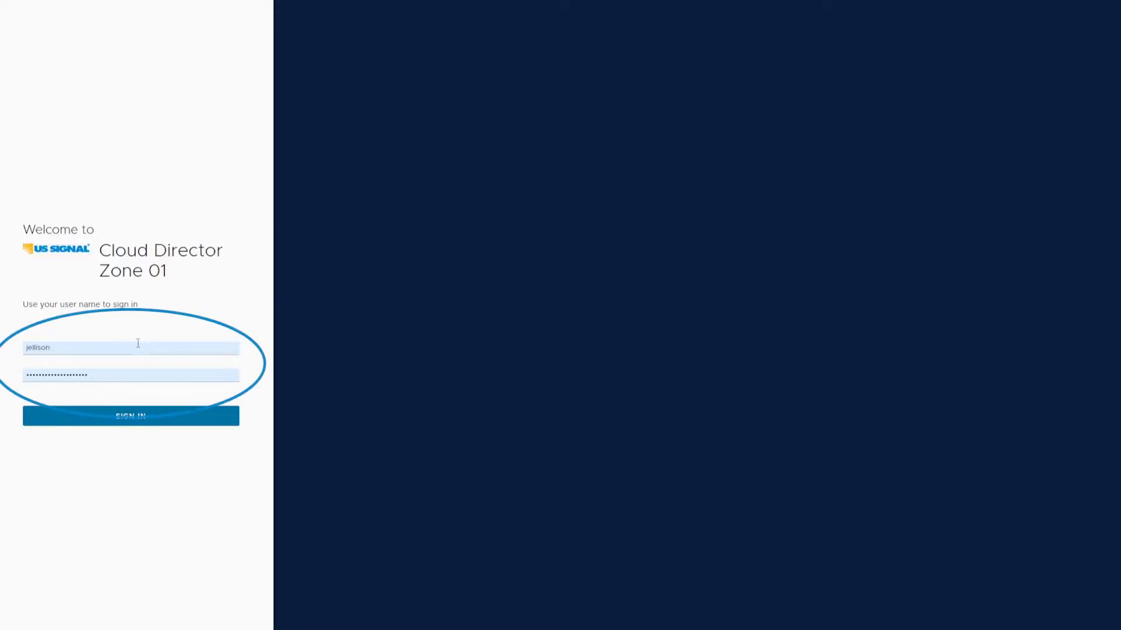
Step: Sign in to Cloud Director Zone 01 with the filled-in credentials and look over the help options
{"action": "left_click", "coordinate": [134, 375]}
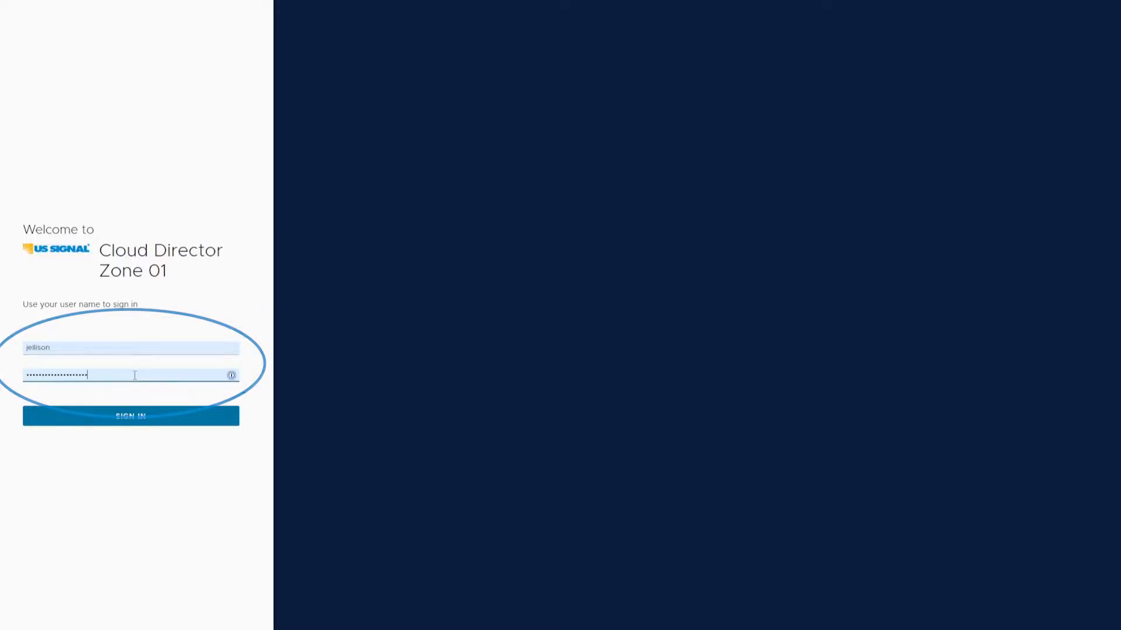
{"action": "left_click", "coordinate": [166, 419]}
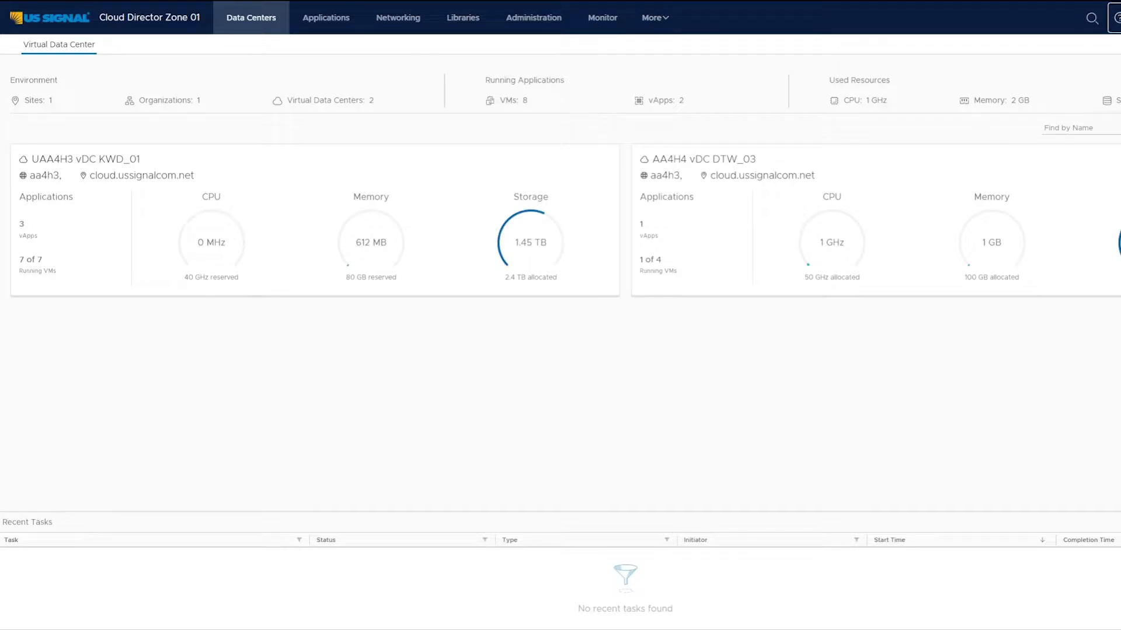
{"action": "left_click", "coordinate": [1115, 20]}
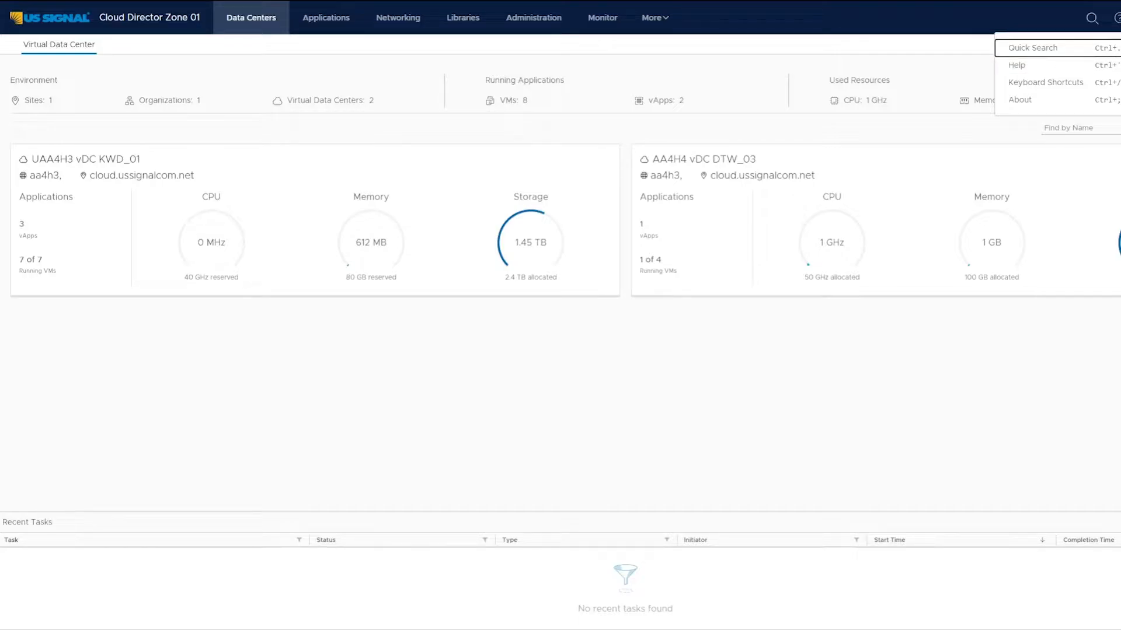
{"action": "key", "text": "Escape"}
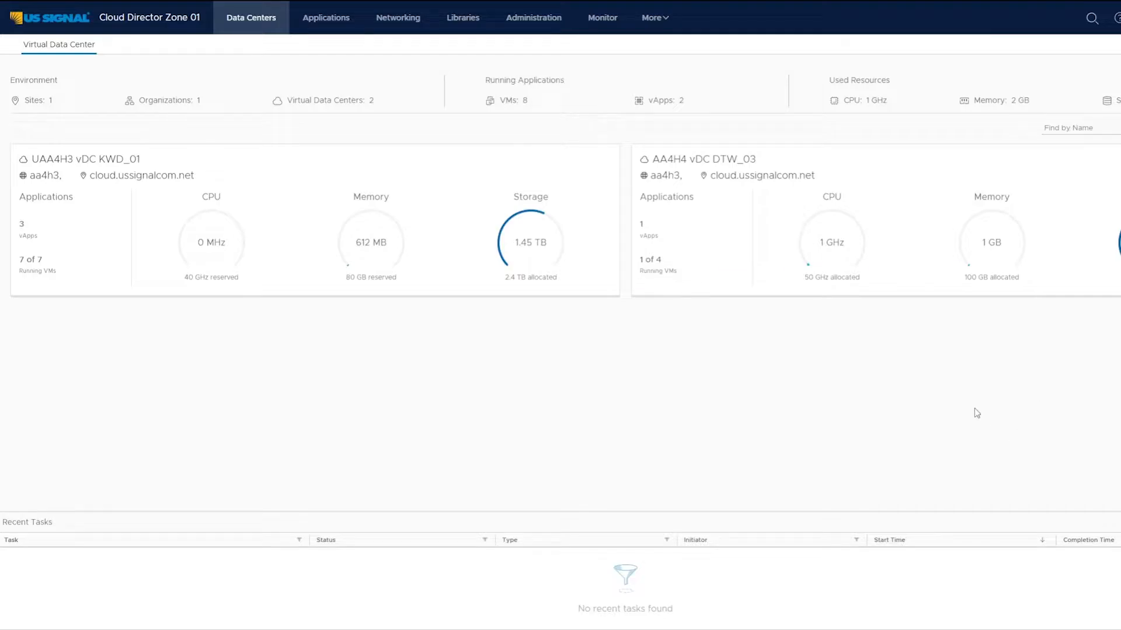
Step: Open the AA4H4 vDC DTW_03 data center and review the power, snapshot and other actions offered for the TestJS01 VM
{"action": "left_click", "coordinate": [806, 185]}
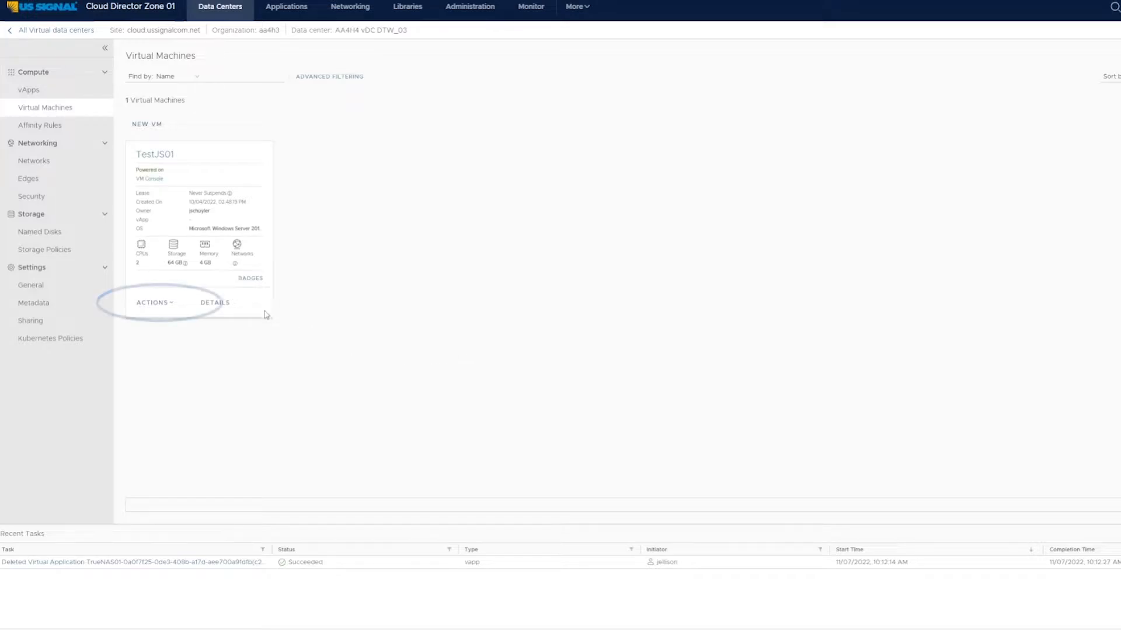
{"action": "left_click", "coordinate": [161, 304]}
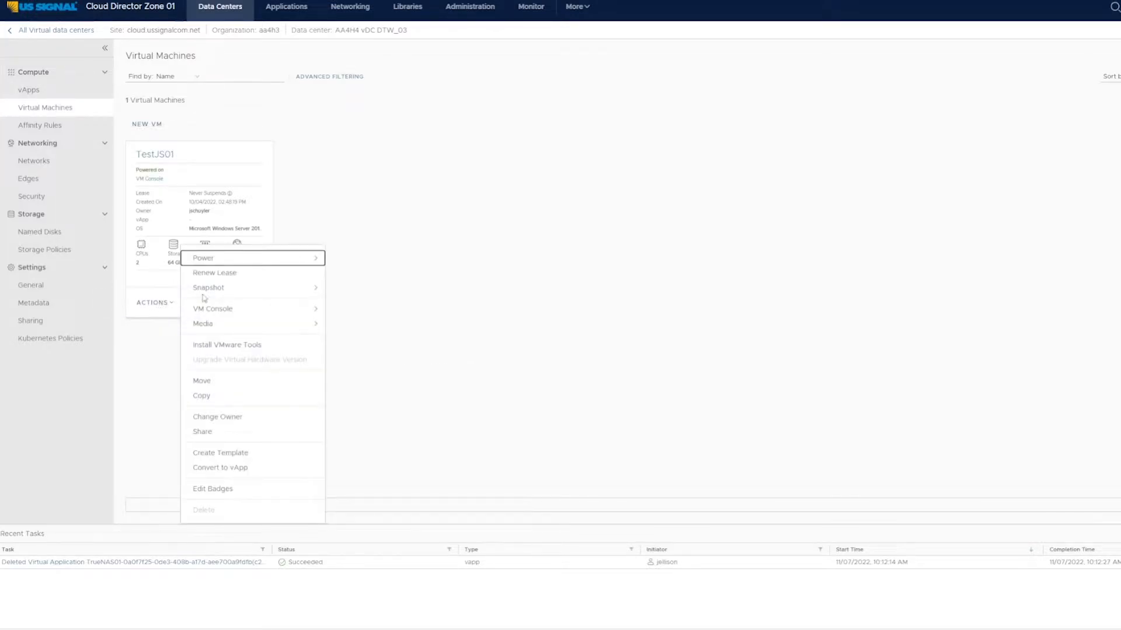
{"action": "mouse_move", "coordinate": [270, 260]}
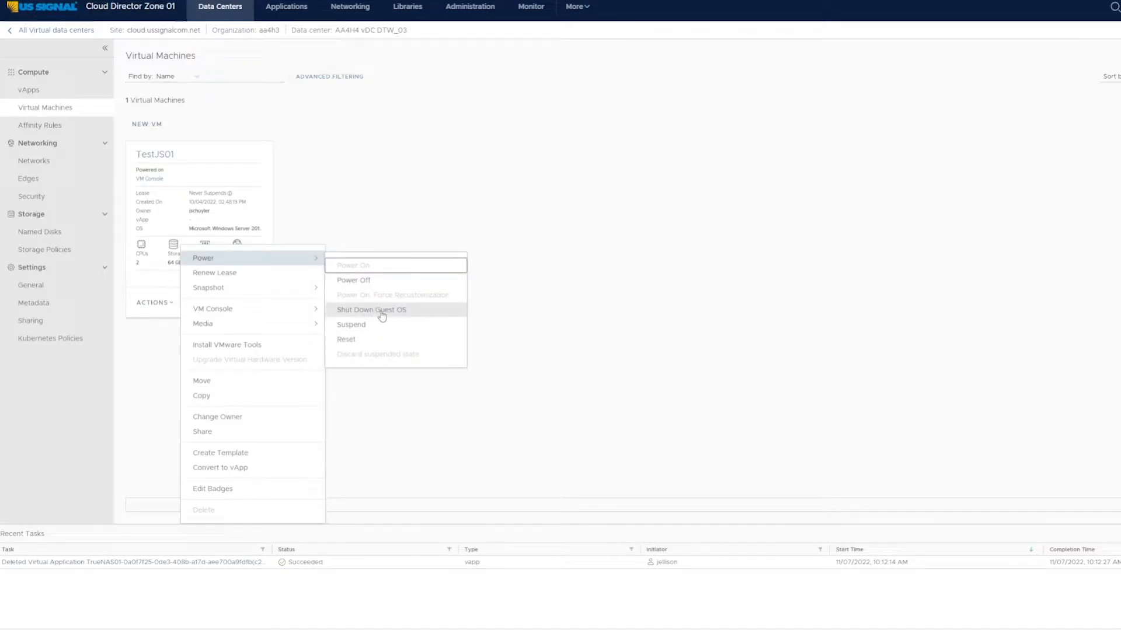
{"action": "mouse_move", "coordinate": [309, 288]}
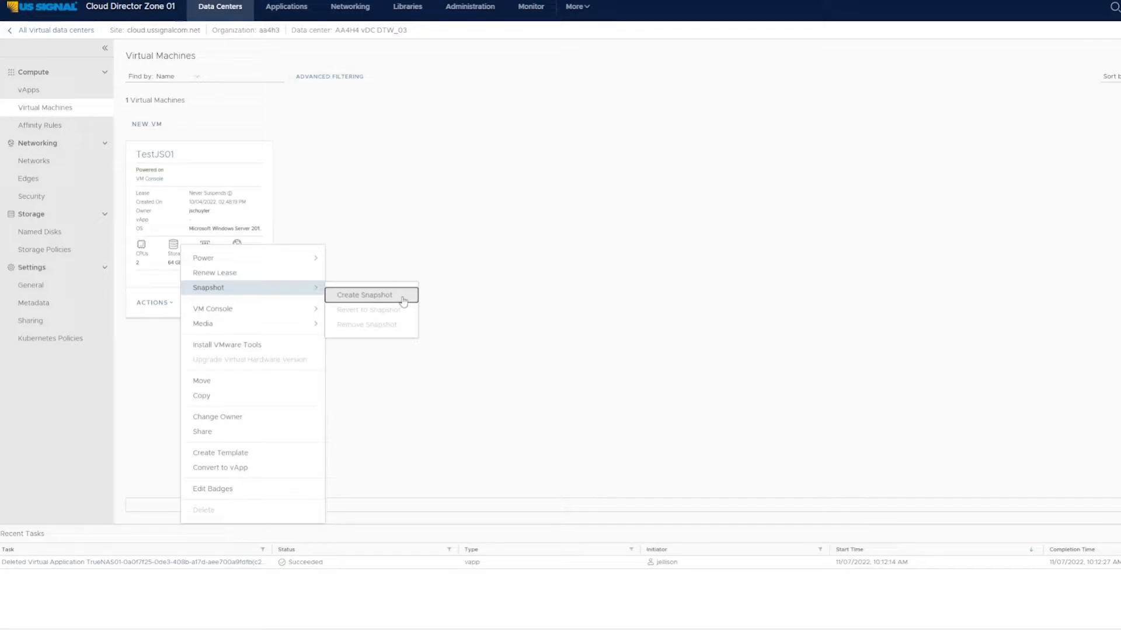
{"action": "mouse_move", "coordinate": [272, 314]}
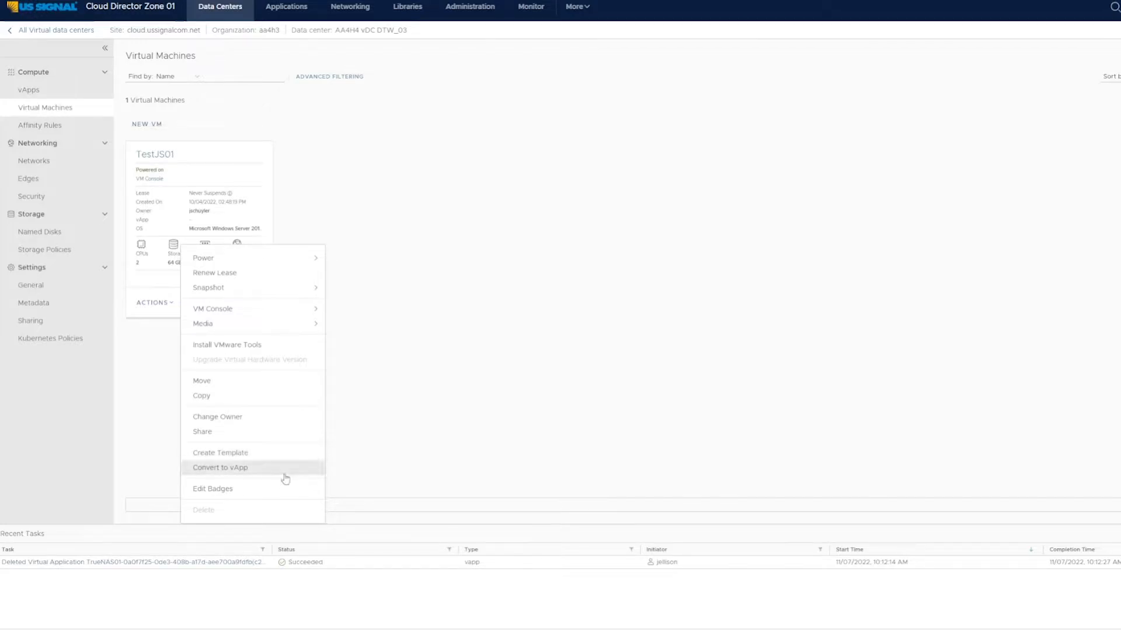
{"action": "left_click", "coordinate": [395, 441]}
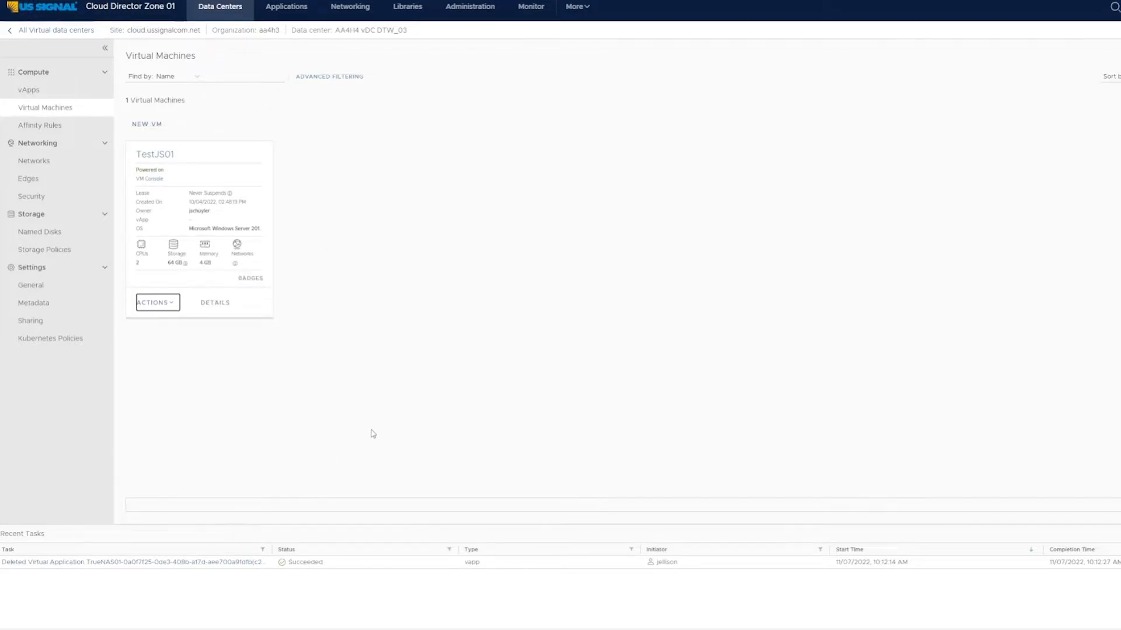
Step: Open the TestJS01 VM's details and inspect its compute hardware and editable CPU settings without saving changes
{"action": "left_click", "coordinate": [221, 306]}
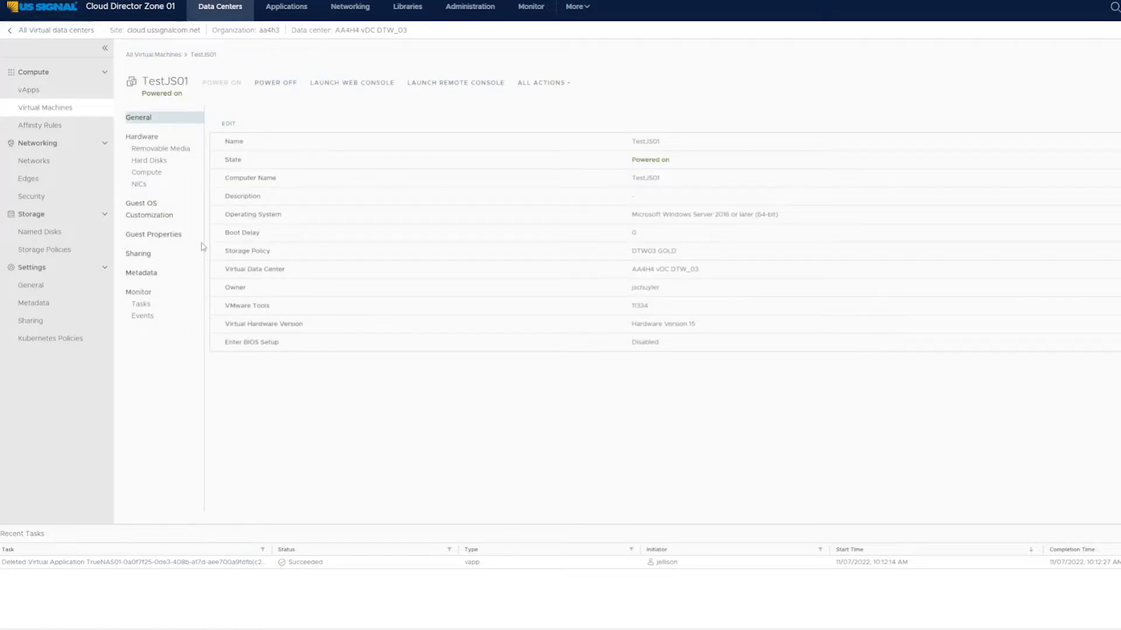
{"action": "left_click", "coordinate": [173, 173]}
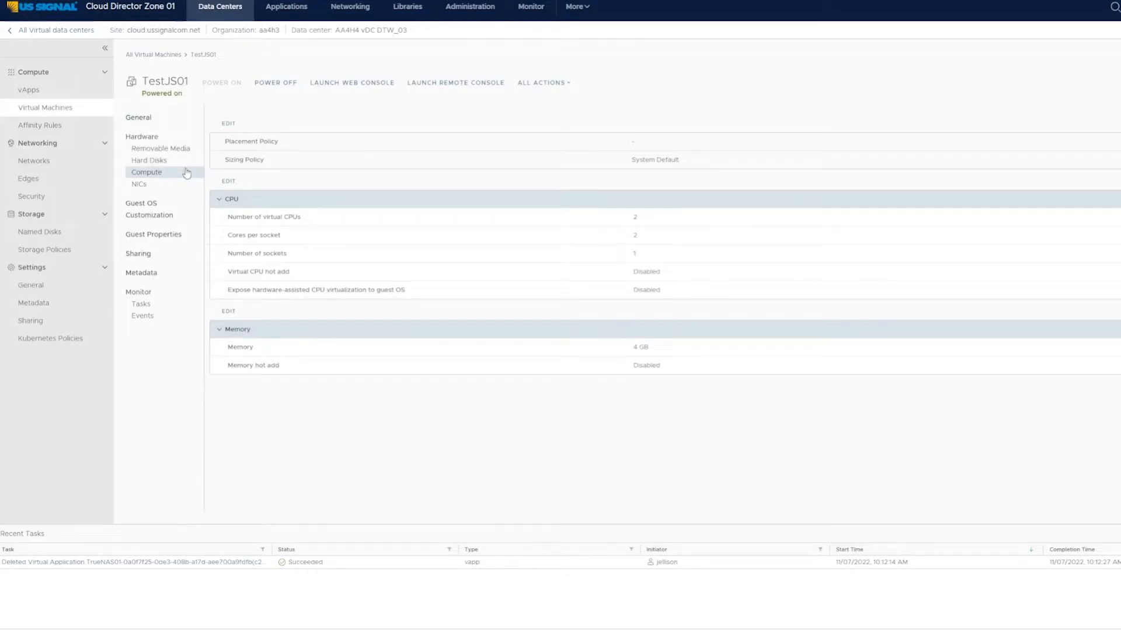
{"action": "left_click", "coordinate": [235, 183]}
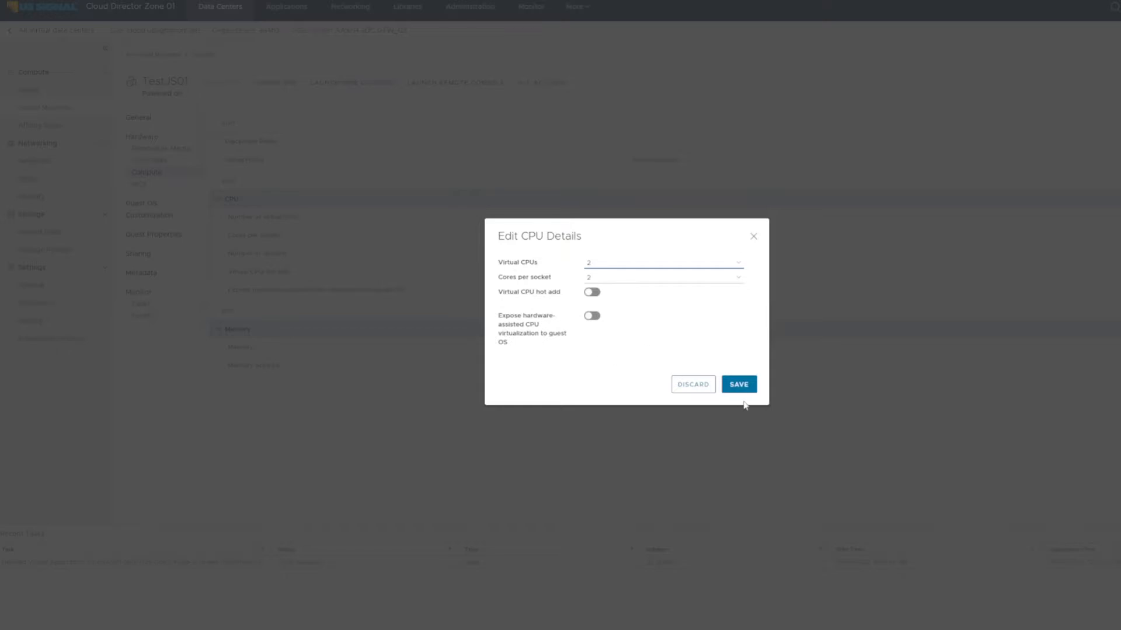
{"action": "left_click", "coordinate": [707, 388]}
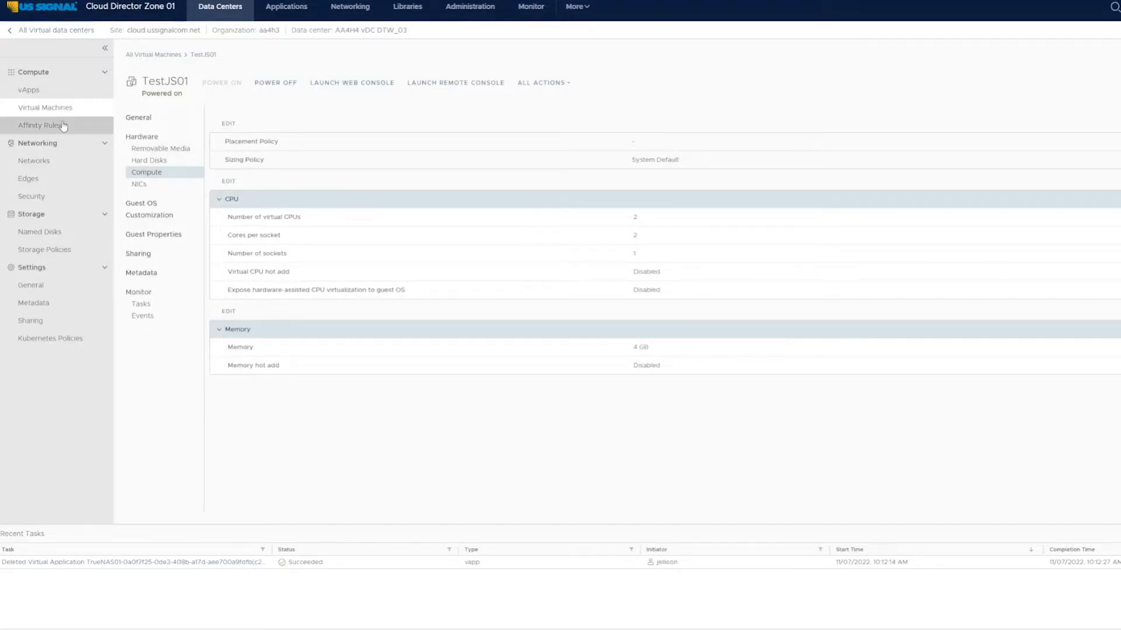
Step: Review the form for creating an affinity rule, discard it, and view the data center's networks
{"action": "left_click", "coordinate": [52, 75]}
{"action": "left_click", "coordinate": [52, 73]}
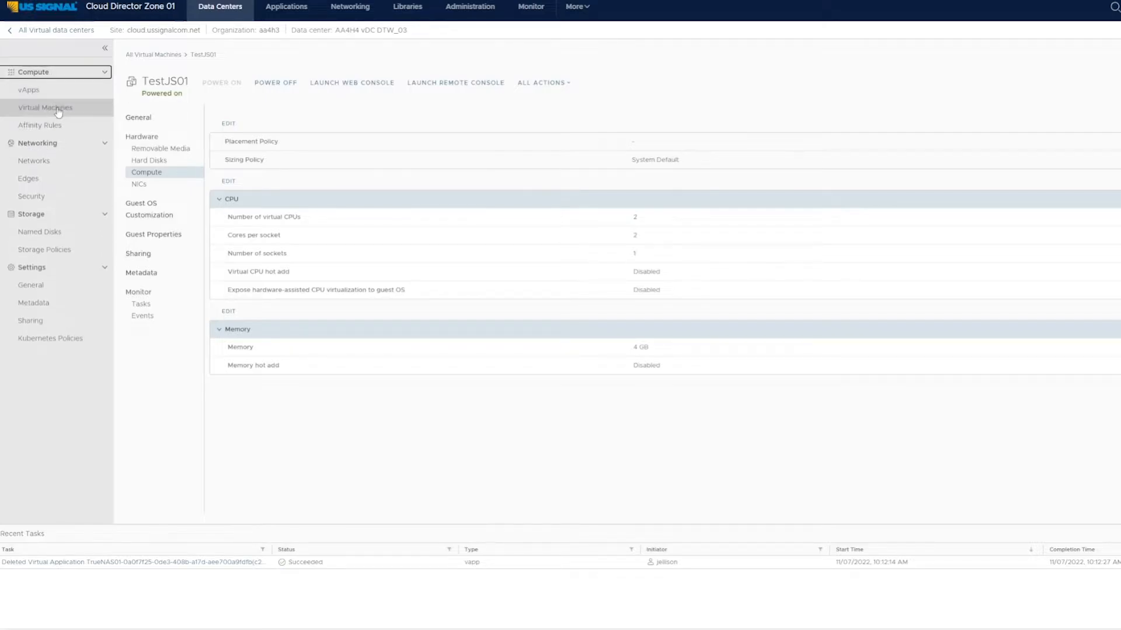
{"action": "left_click", "coordinate": [56, 128]}
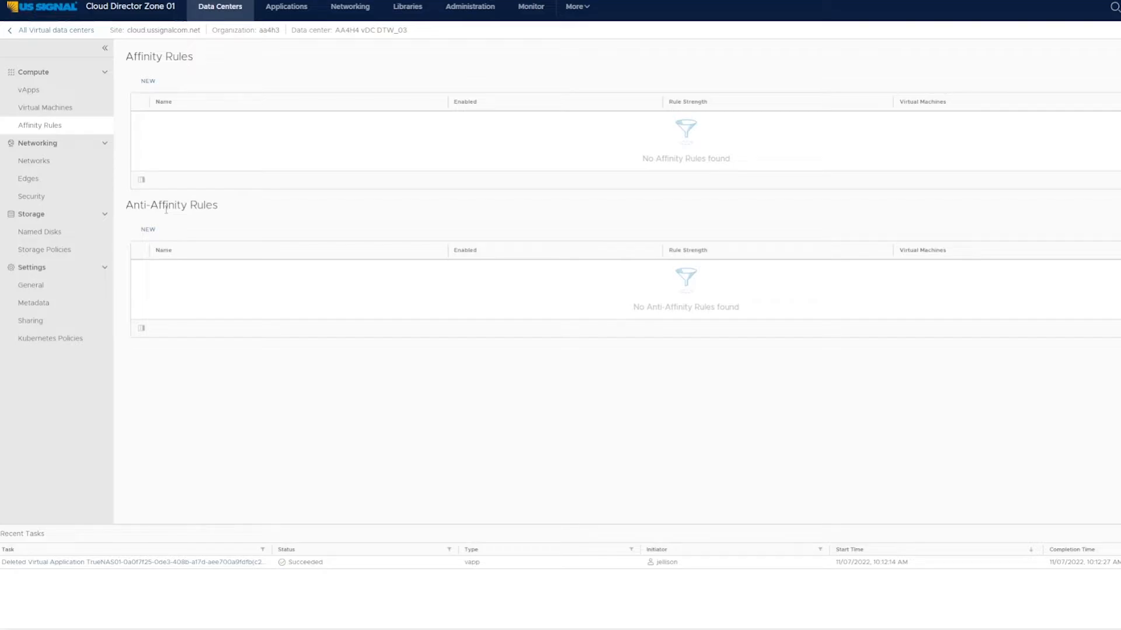
{"action": "left_click", "coordinate": [148, 81]}
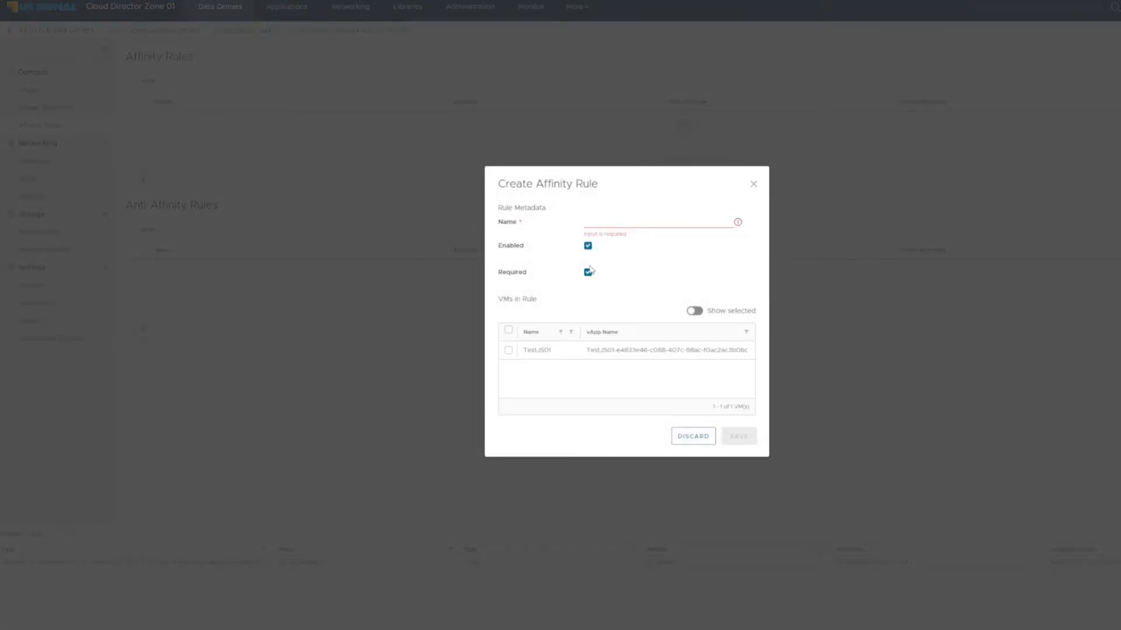
{"action": "left_click", "coordinate": [694, 436]}
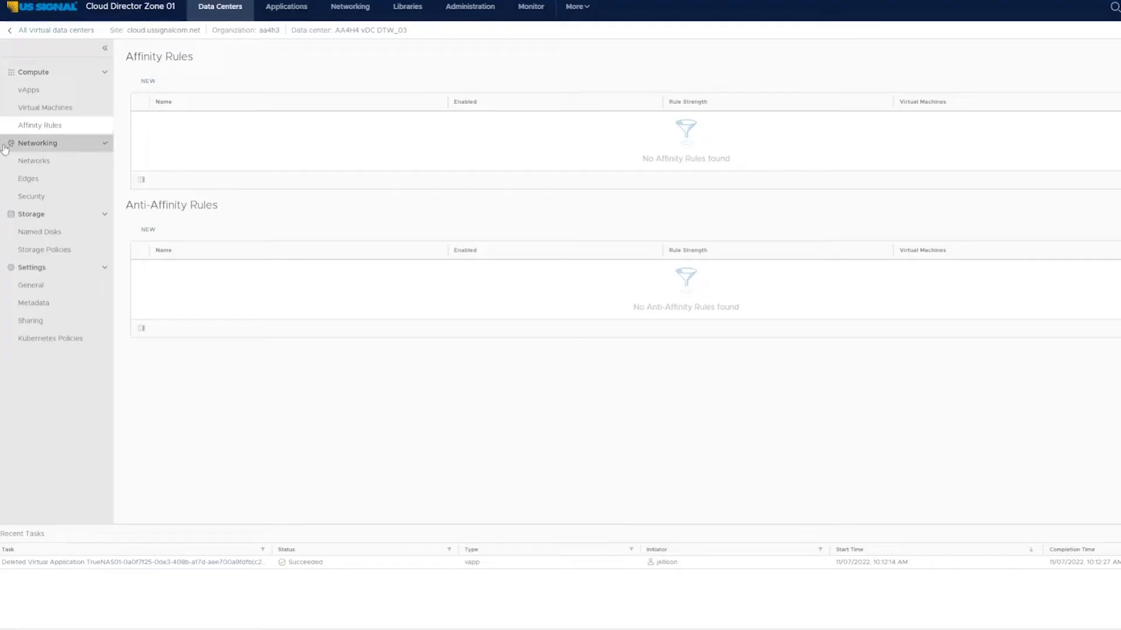
{"action": "left_click", "coordinate": [41, 165]}
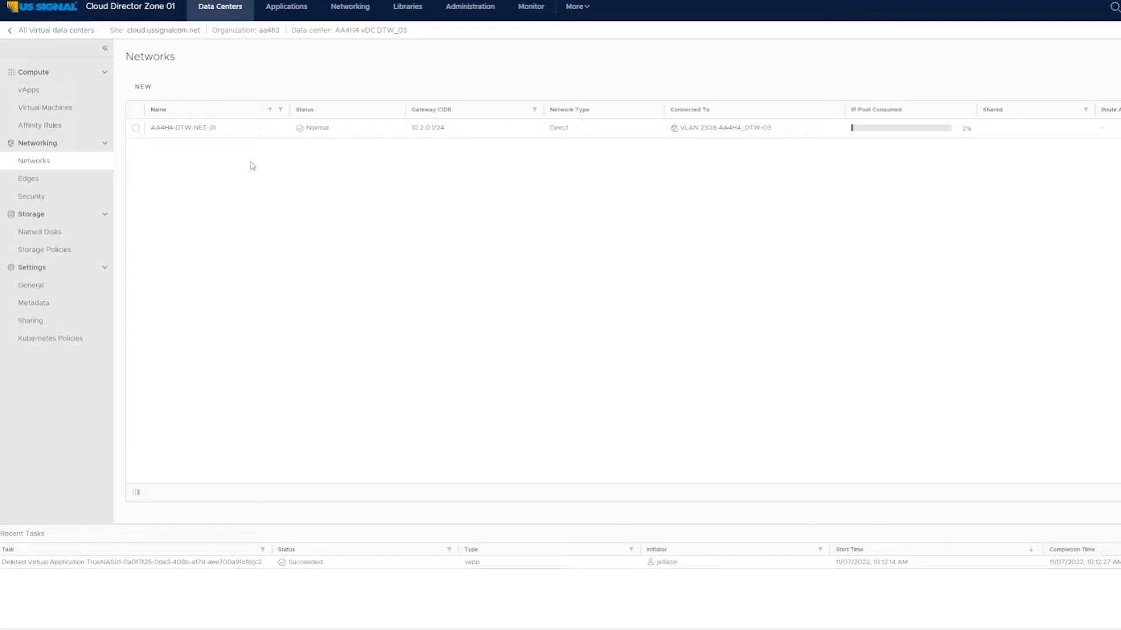
Step: View the organization's virtual applications, check the vHMC vApp's snapshot actions, and list all virtual machines
{"action": "left_click", "coordinate": [294, 10]}
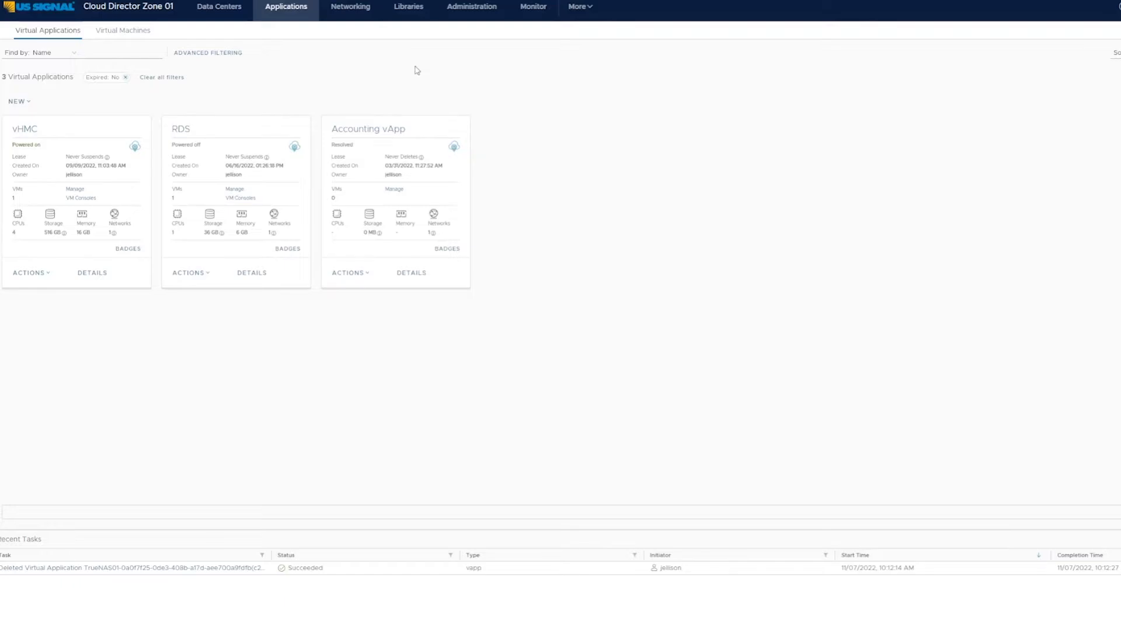
{"action": "left_click", "coordinate": [49, 278]}
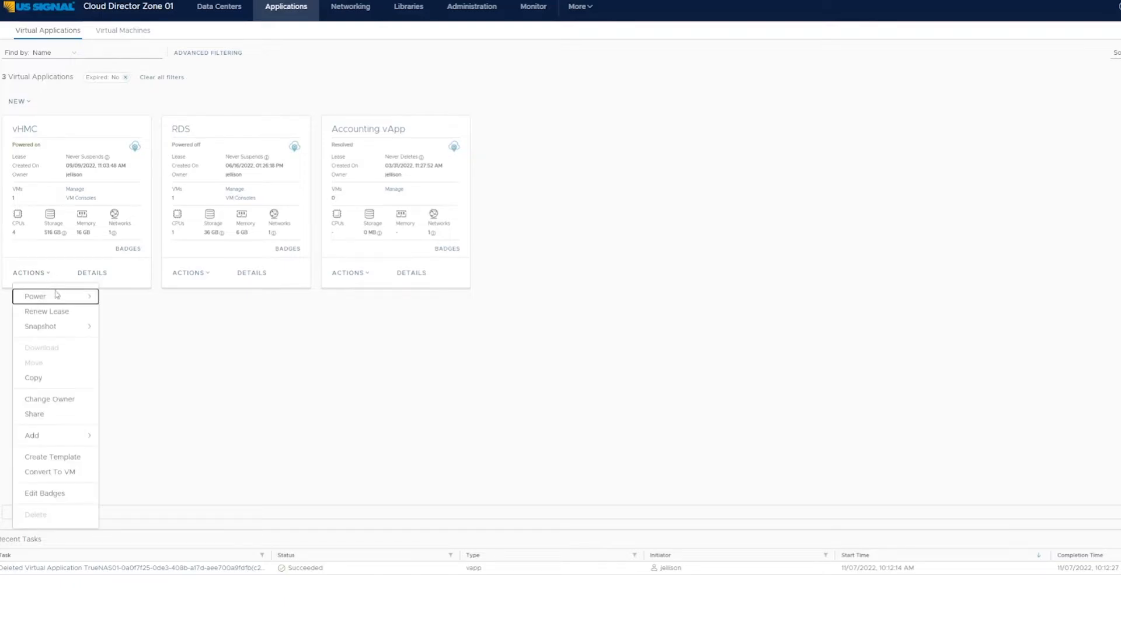
{"action": "left_click", "coordinate": [57, 327]}
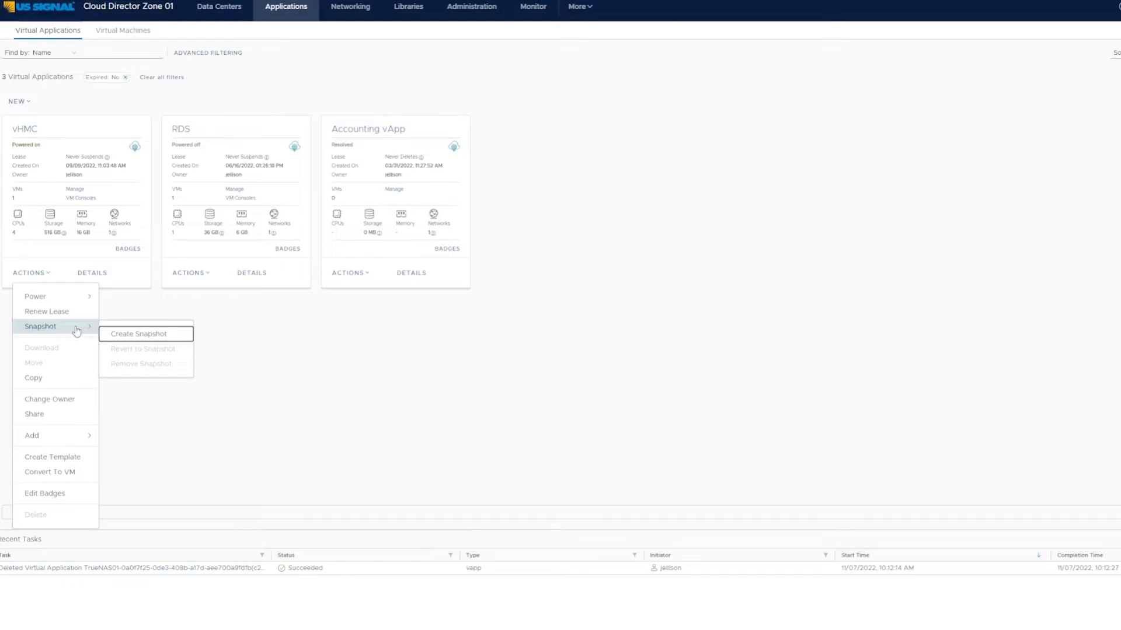
{"action": "left_click", "coordinate": [320, 73]}
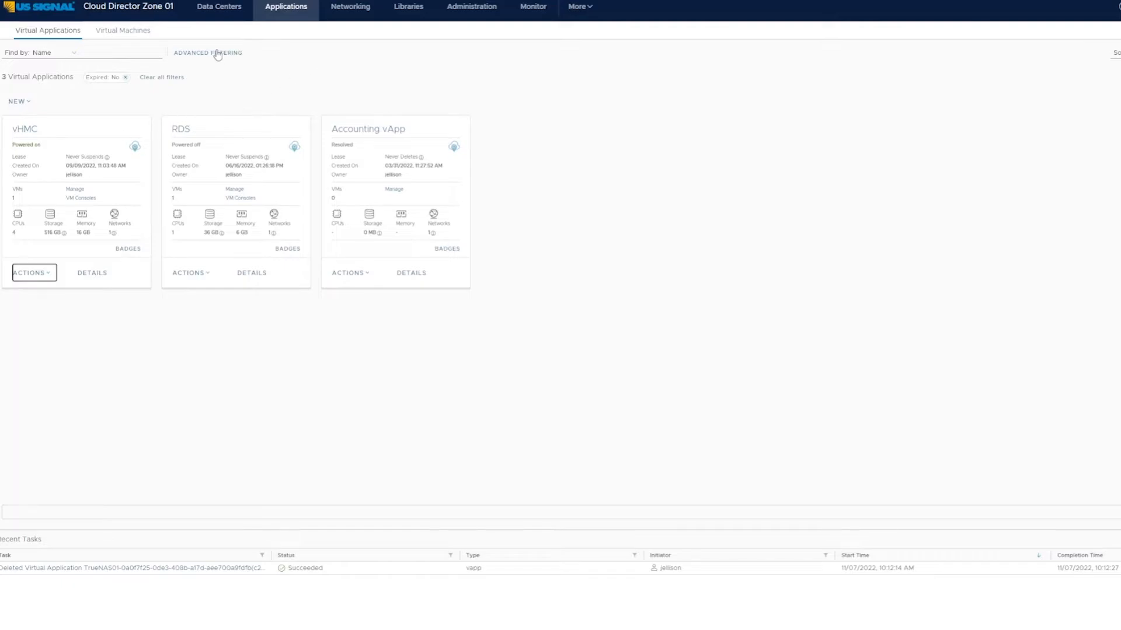
{"action": "left_click", "coordinate": [129, 33]}
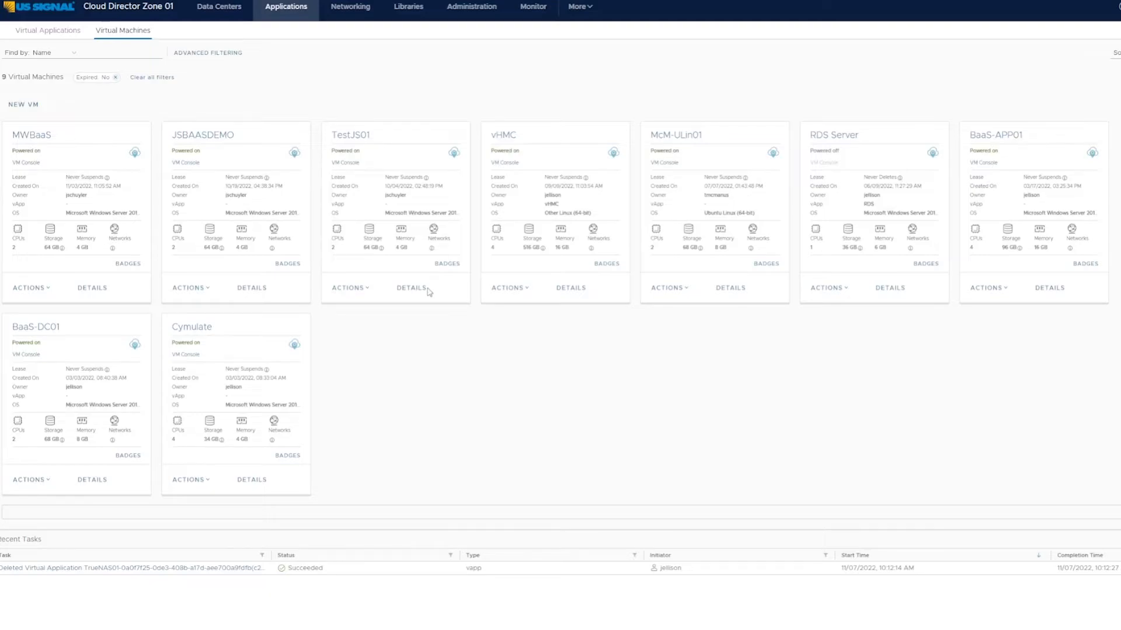
Step: View the organization-wide networks and the vApp templates in the content libraries
{"action": "left_click", "coordinate": [369, 11]}
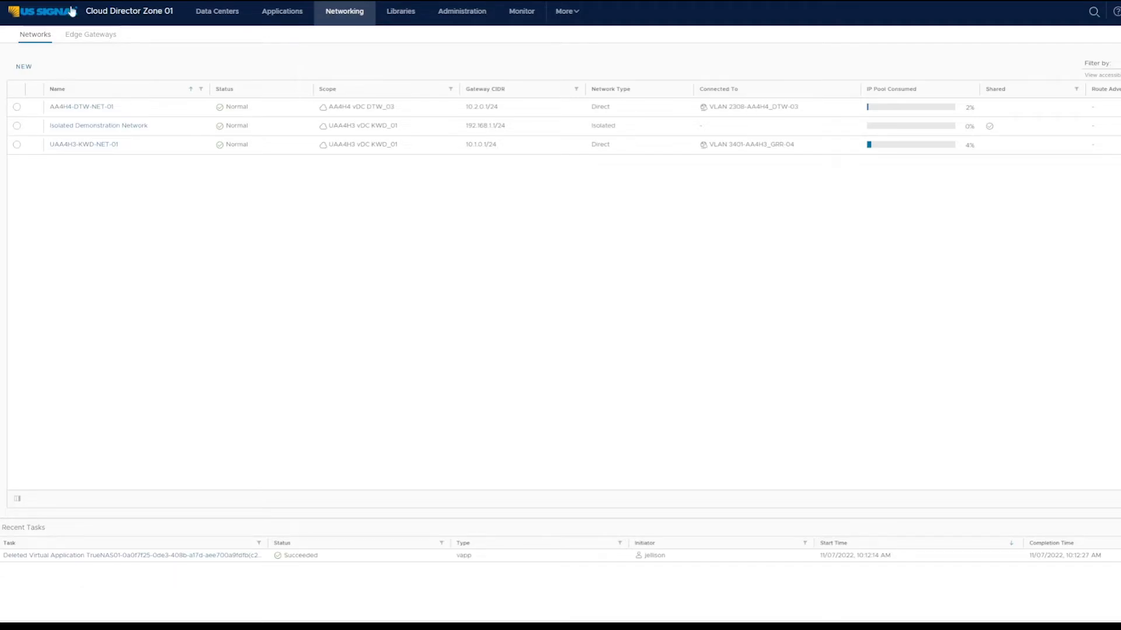
{"action": "left_click", "coordinate": [34, 67]}
{"action": "left_click", "coordinate": [415, 16]}
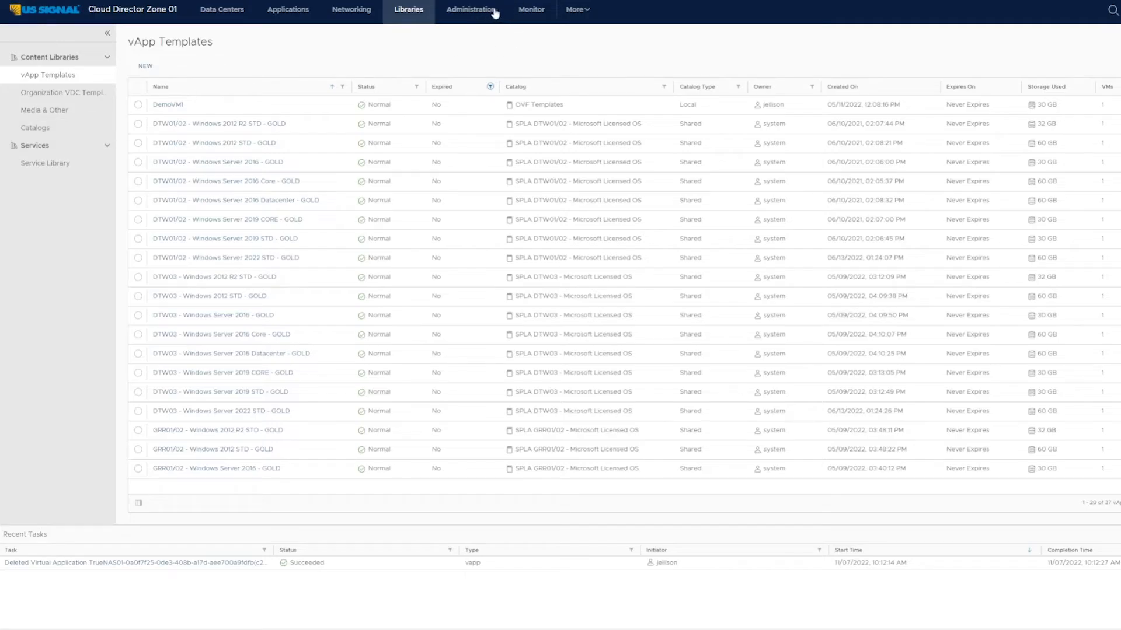
Step: View the user administration list, examine the new user form and its available roles, and discard the form
{"action": "left_click", "coordinate": [471, 9]}
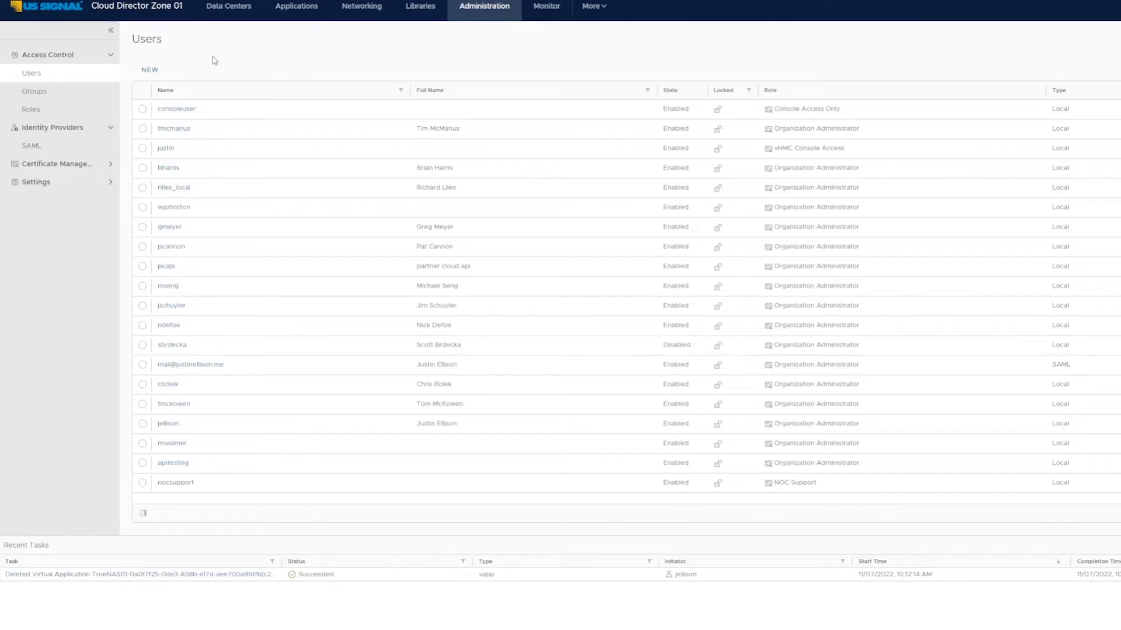
{"action": "left_click", "coordinate": [155, 71]}
{"action": "left_click", "coordinate": [653, 121]}
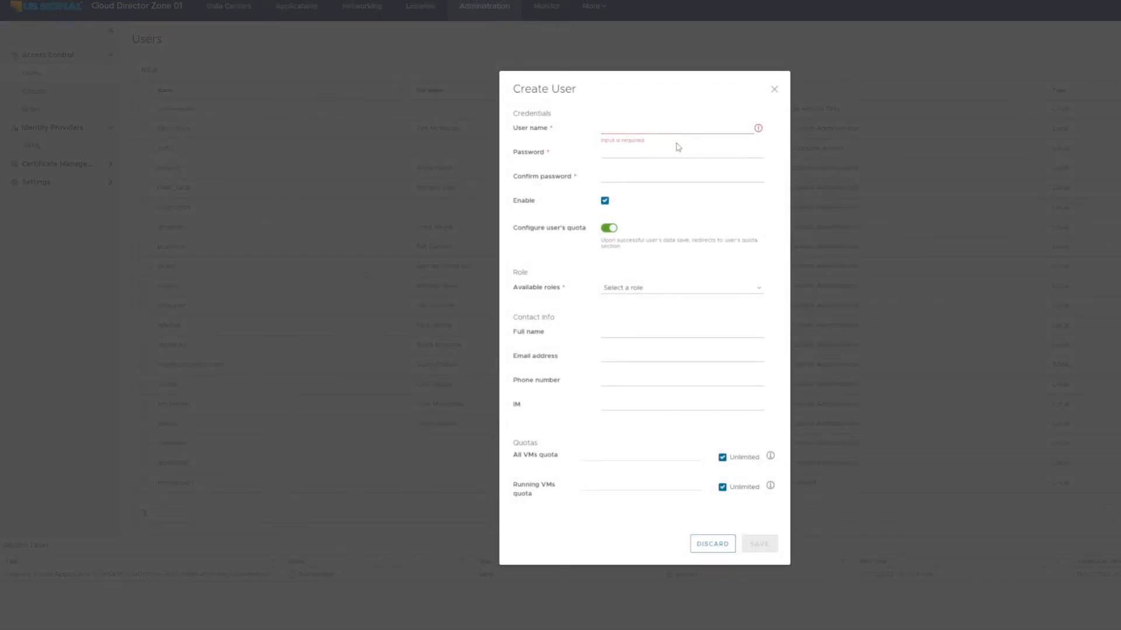
{"action": "left_click", "coordinate": [675, 289]}
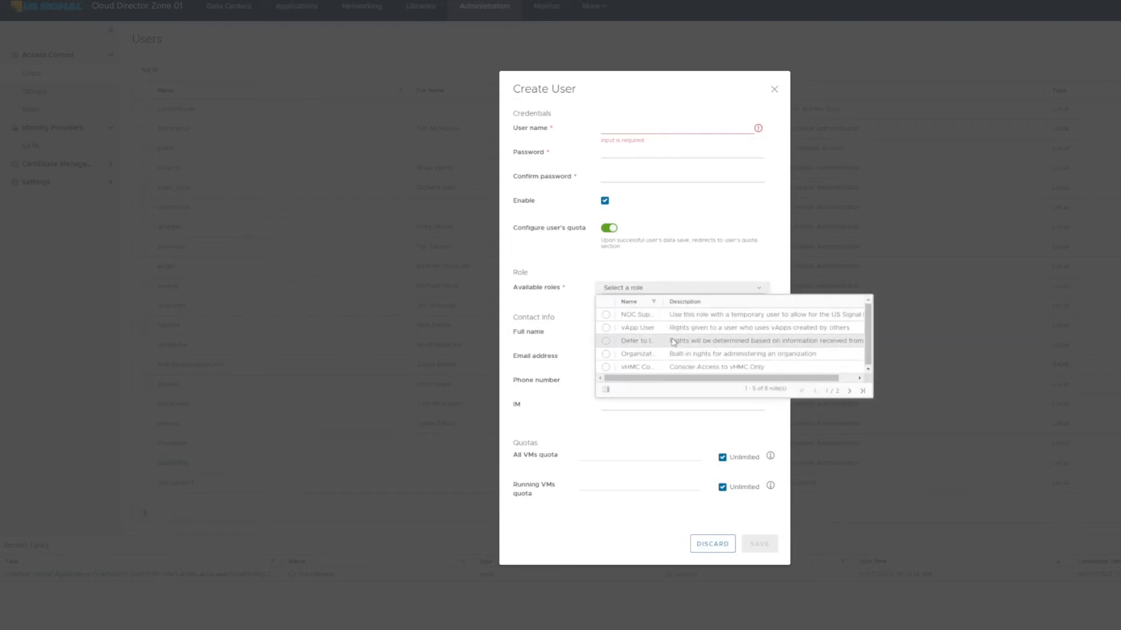
{"action": "left_click", "coordinate": [712, 544]}
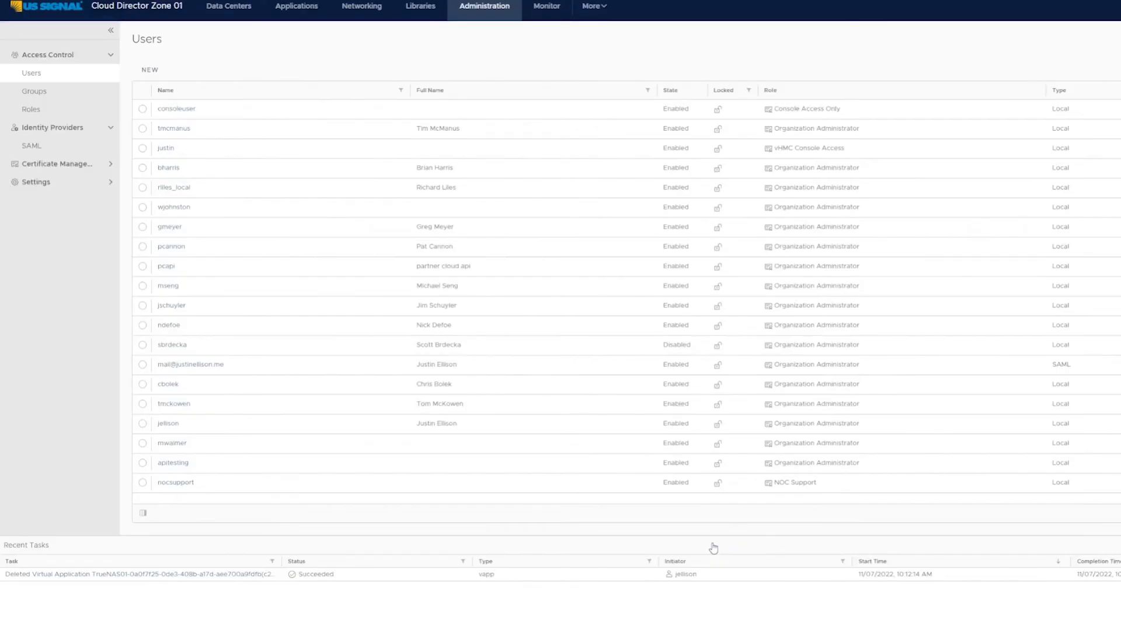
Step: View the groups and roles, examine the Organization rights offered for a new role, and discard the role
{"action": "left_click", "coordinate": [56, 98]}
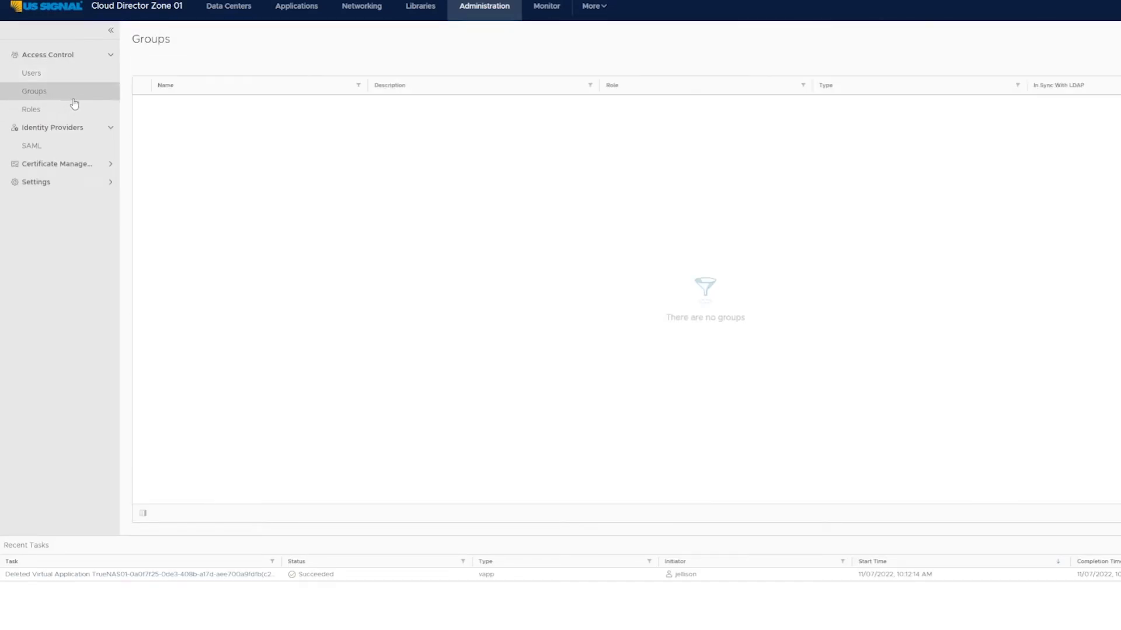
{"action": "left_click", "coordinate": [61, 109]}
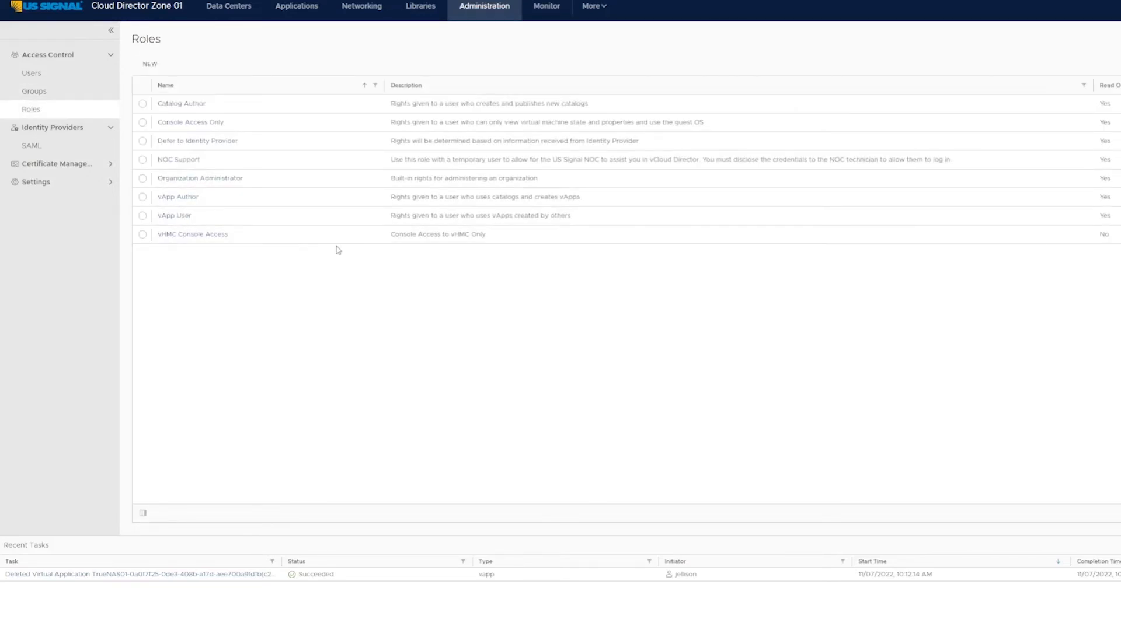
{"action": "left_click", "coordinate": [153, 64]}
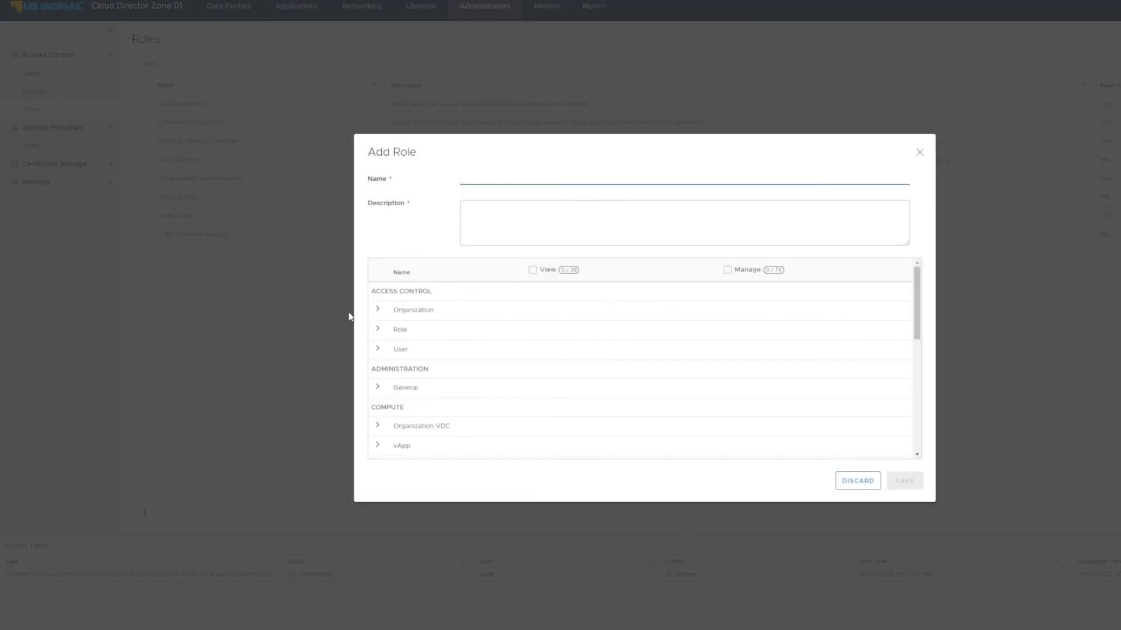
{"action": "left_click", "coordinate": [377, 309]}
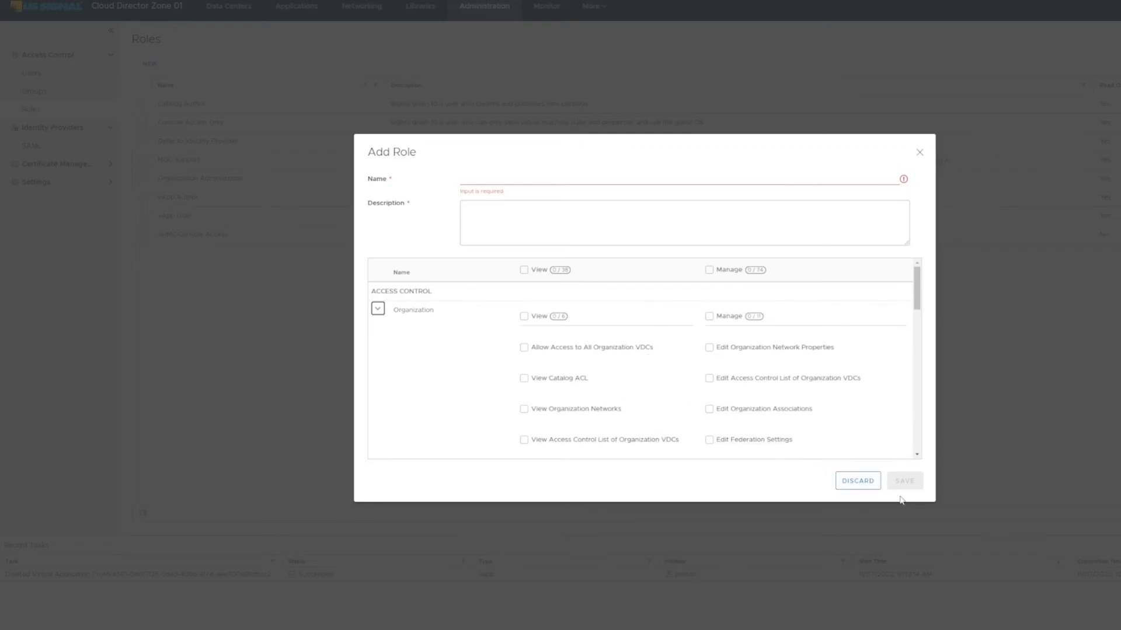
{"action": "left_click", "coordinate": [857, 481]}
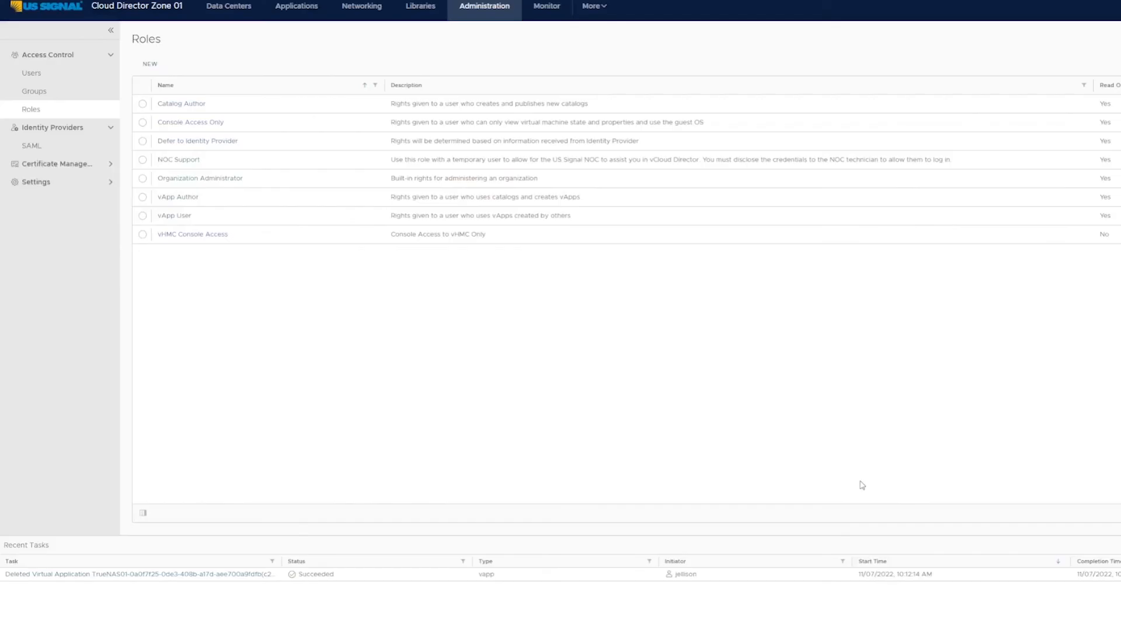
Step: View the SAML identity provider configuration and the organization's multisite settings
{"action": "left_click", "coordinate": [45, 151]}
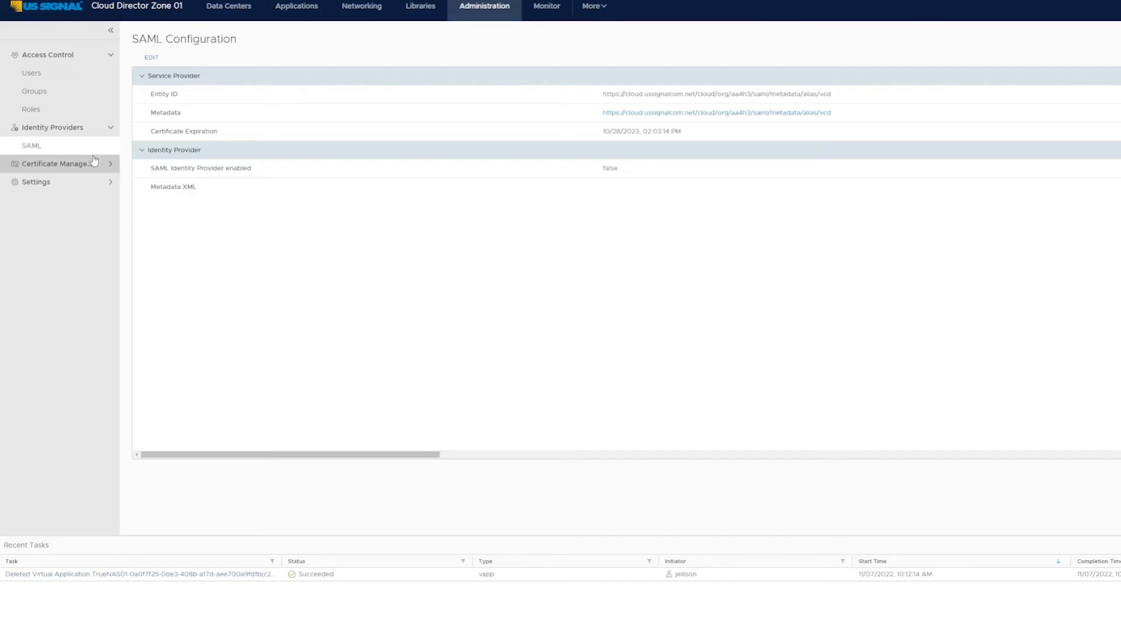
{"action": "left_click", "coordinate": [63, 183]}
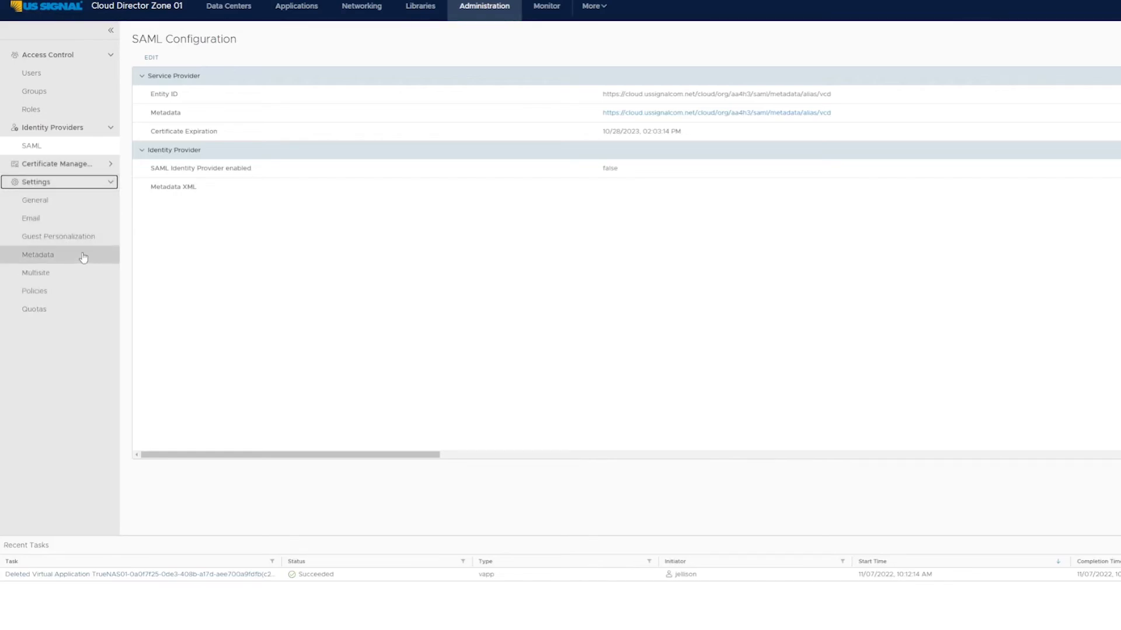
{"action": "left_click", "coordinate": [64, 276]}
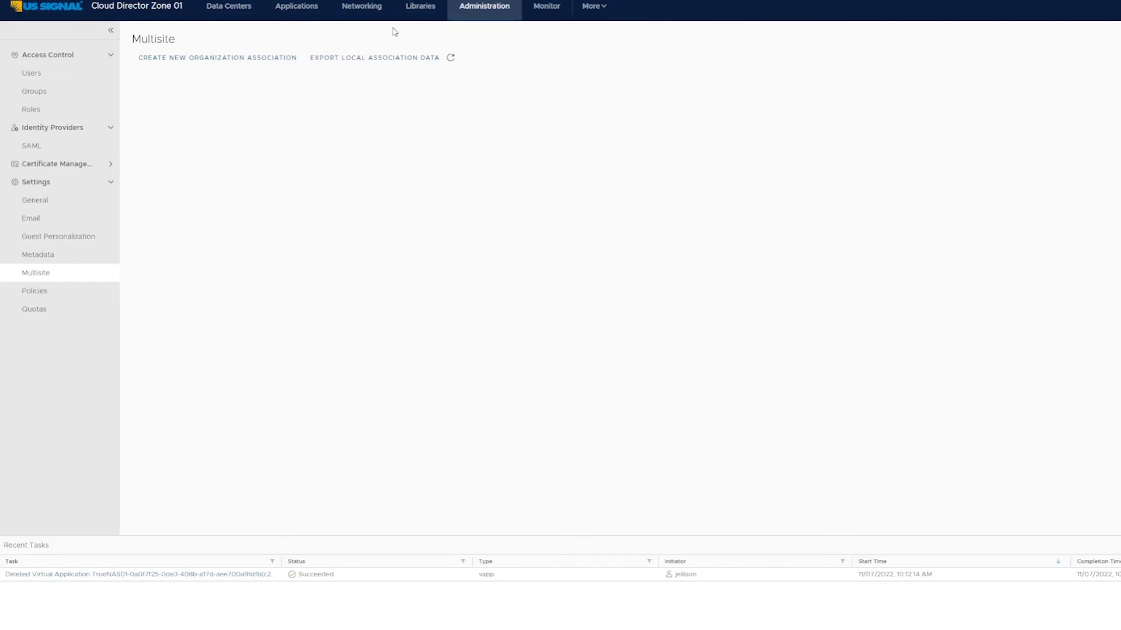
Step: Review the organization's logged tasks and events in the monitoring area
{"action": "left_click", "coordinate": [557, 8]}
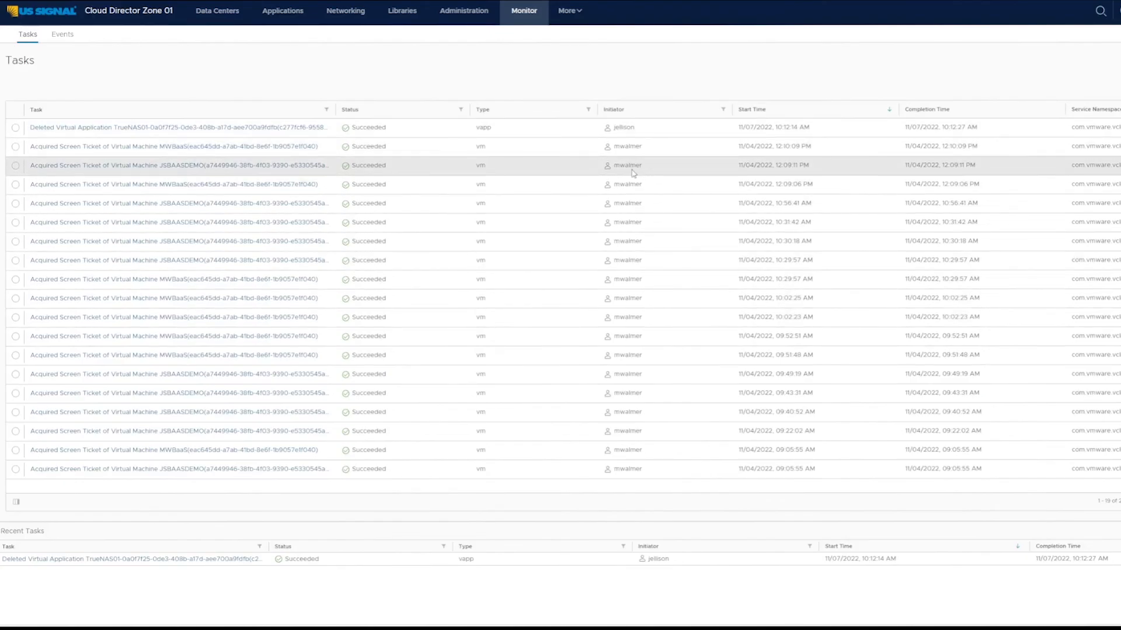
{"action": "left_click", "coordinate": [67, 38]}
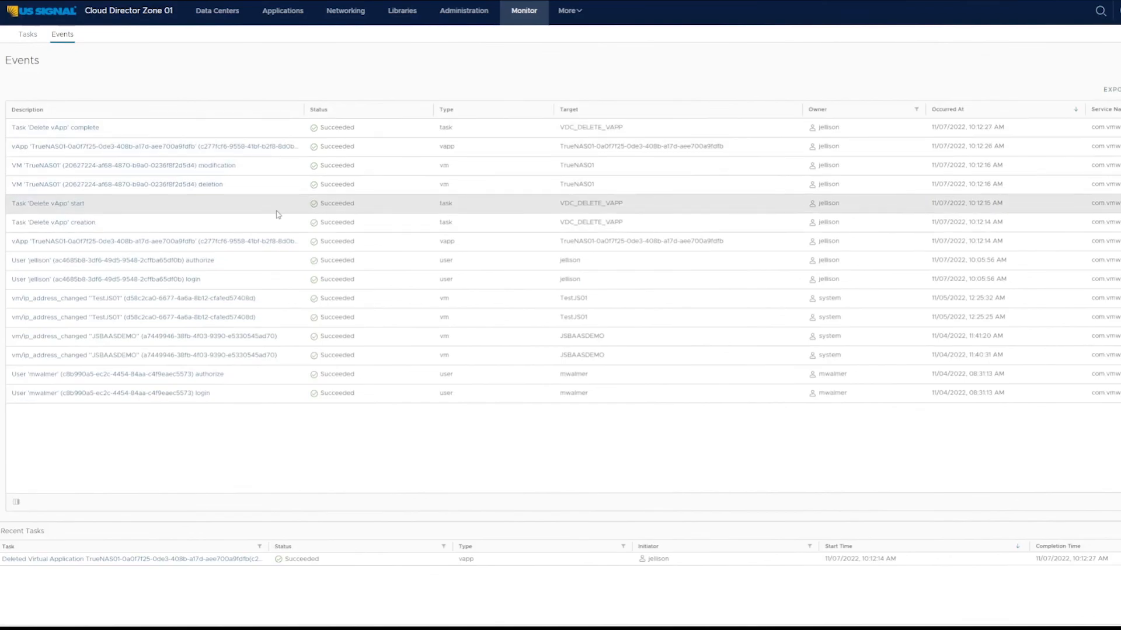